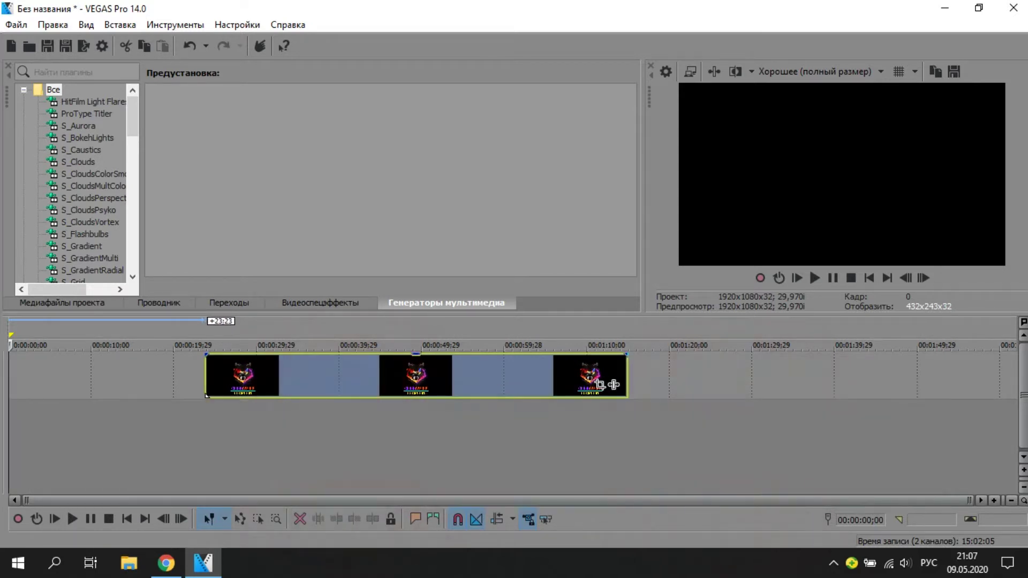
# Step: Move the logo clip to the third track and add a default (устаревшее) Текст title on the track above, aligned with its start
pyautogui.moveTo(613, 385); pyautogui.dragTo(613, 481)
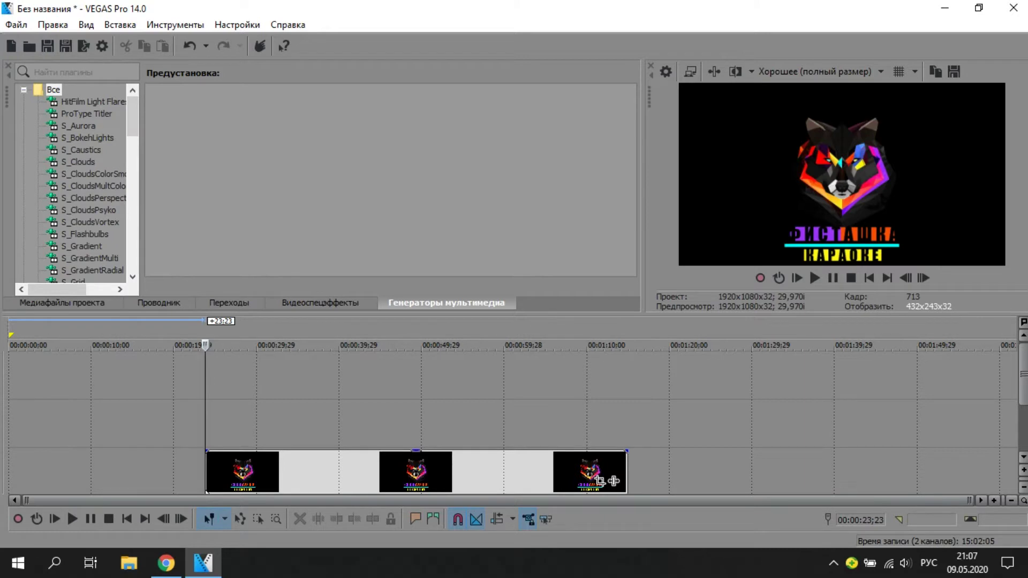
pyautogui.hotkey('alt', '1')
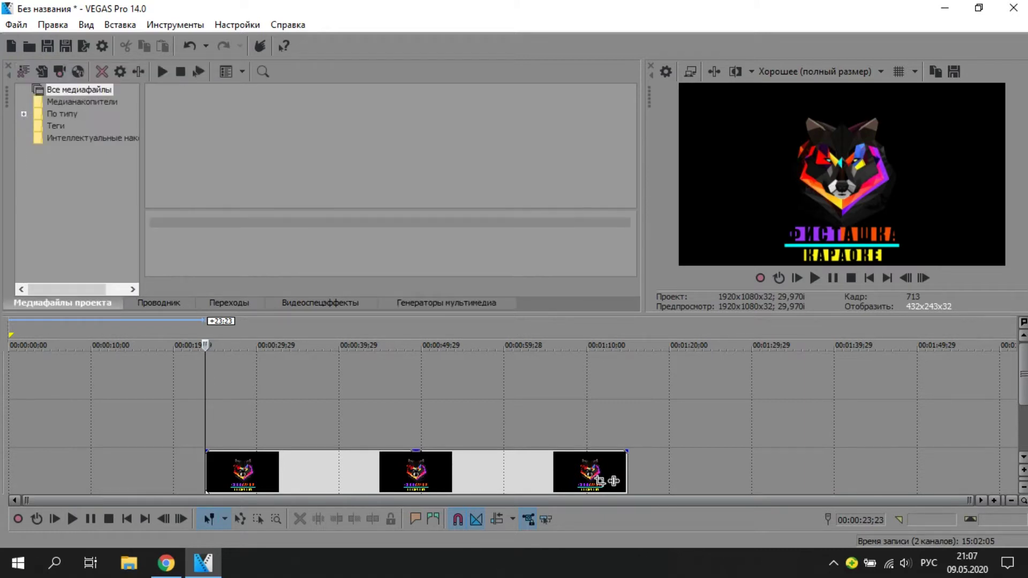
pyautogui.hotkey('alt', '9')
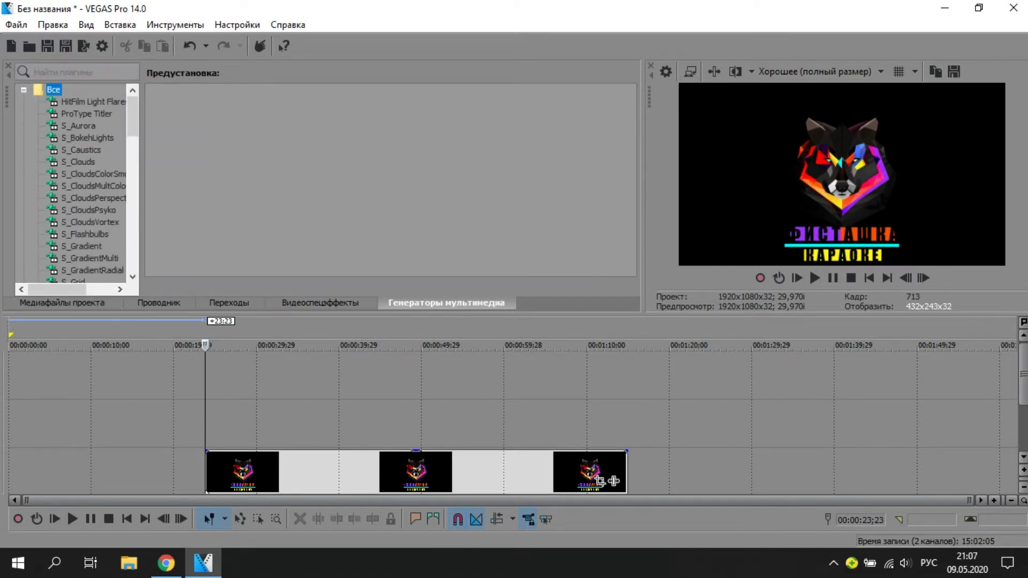
pyautogui.scroll(-18, 75, 185)
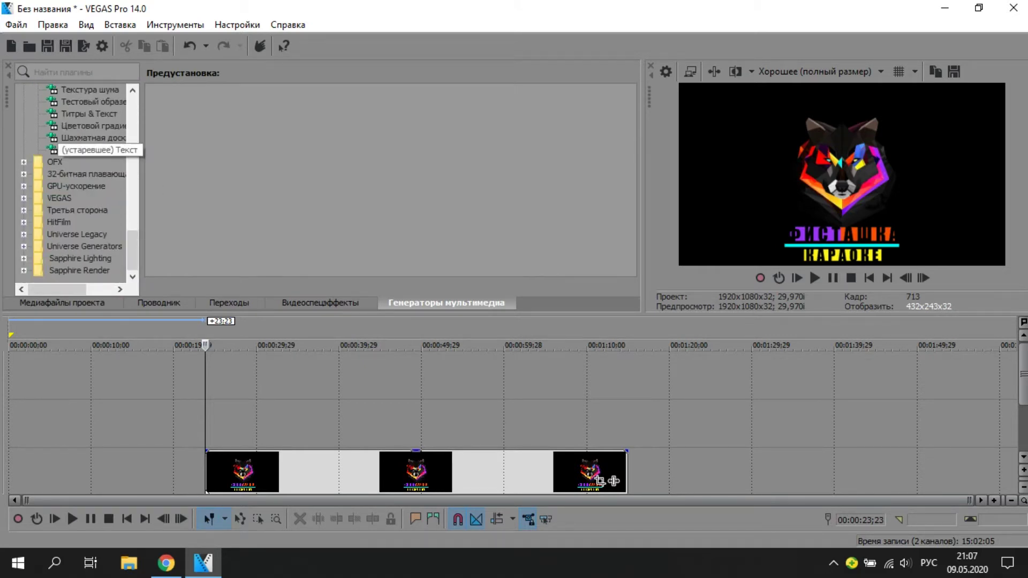
pyautogui.click(92, 150)
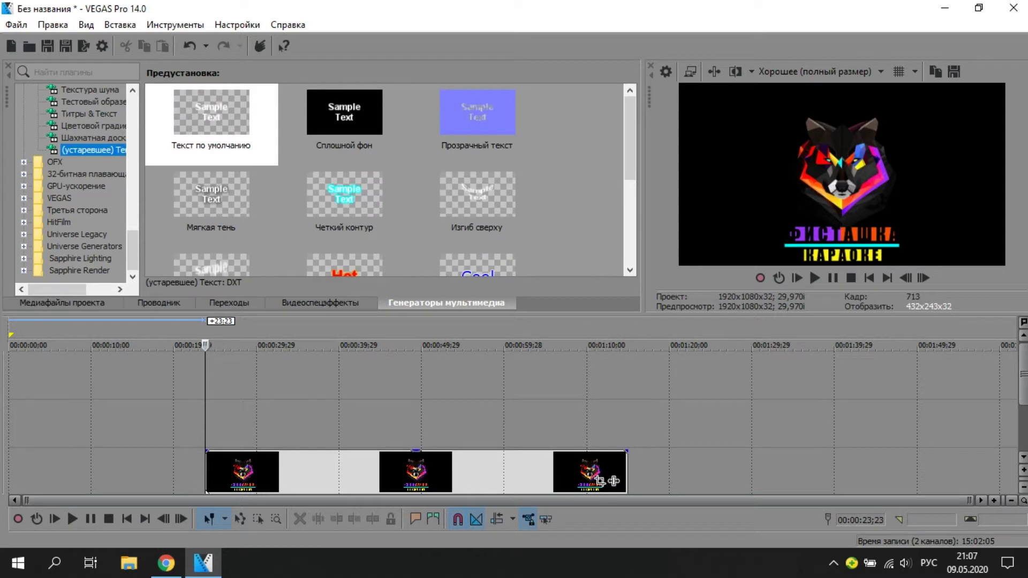
pyautogui.moveTo(211, 123); pyautogui.dragTo(208, 423)
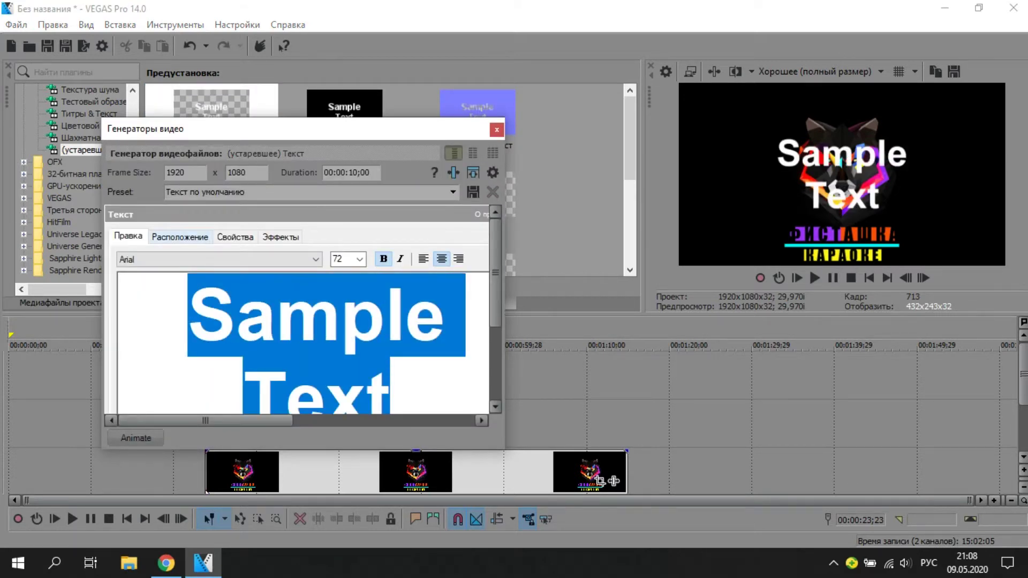
# Step: Replace the sample title text with "Эта девочка с картинки" and set its font size to 36
pyautogui.write('Эта девочка с картинки')
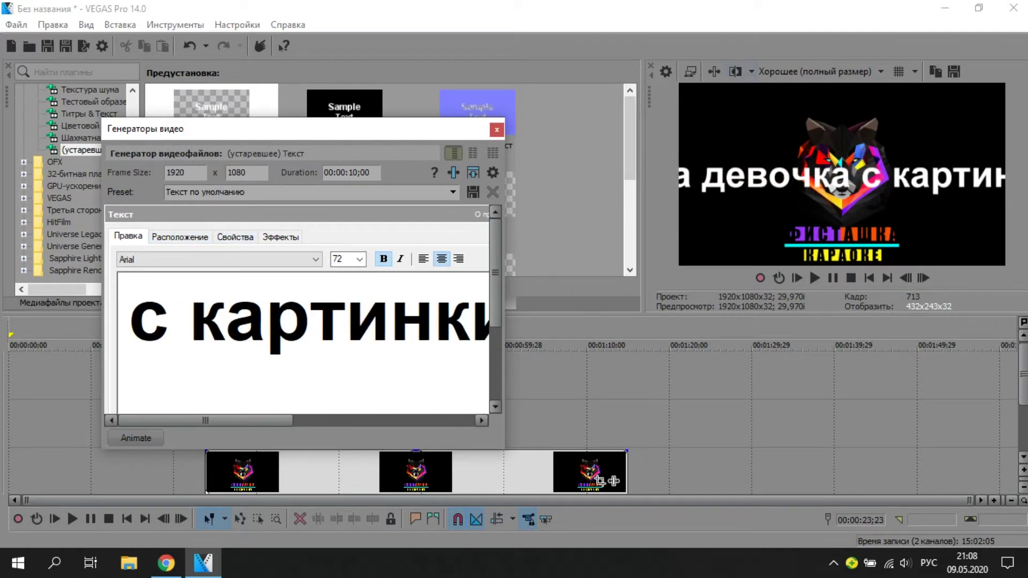
pyautogui.hotkey('ctrl', 'a')
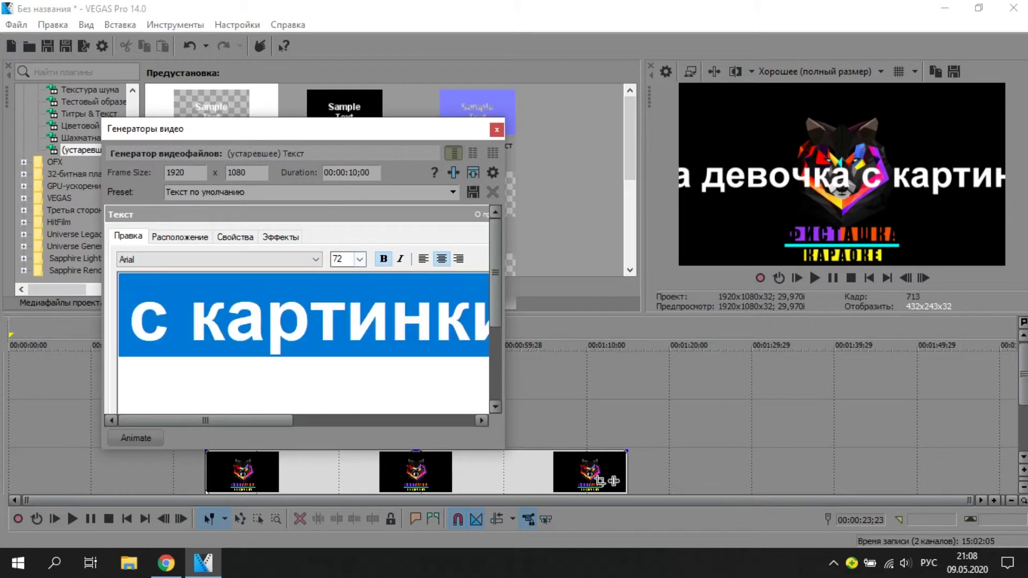
pyautogui.click(359, 259)
pyautogui.click(347, 389)
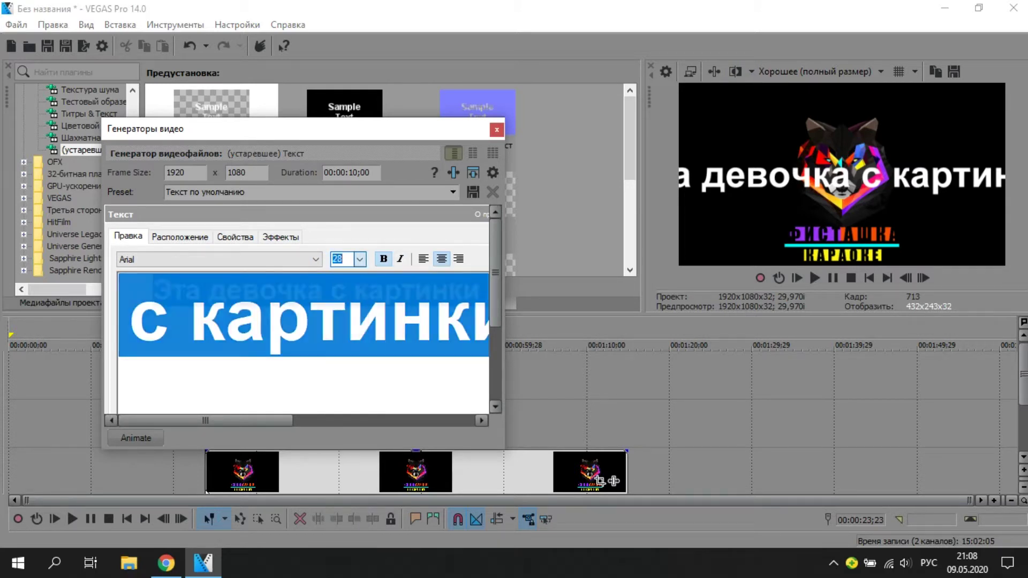
pyautogui.click(360, 259)
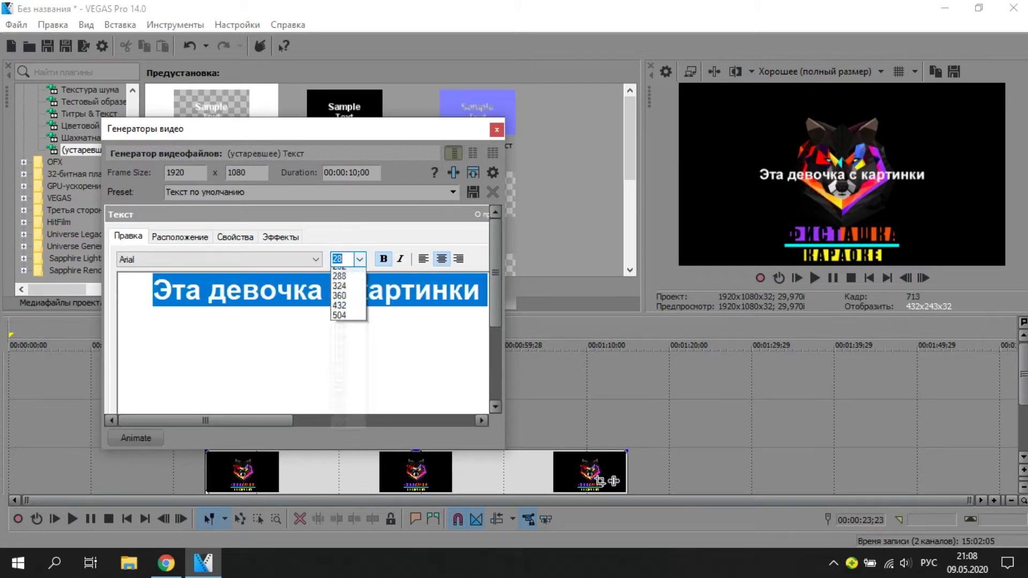
pyautogui.click(348, 401)
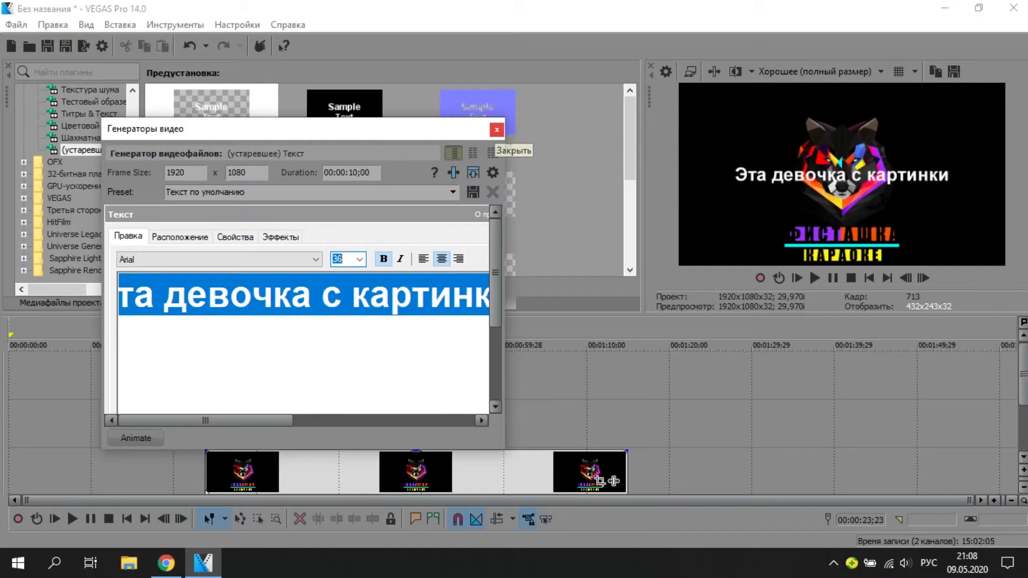
# Step: Place the title near the top centre of the frame, about X 0,018 and Y -0,796, and colour it light cyan (RGB 182, 255, 255)
pyautogui.click(153, 238)
pyautogui.moveTo(249, 355); pyautogui.dragTo(251, 318)
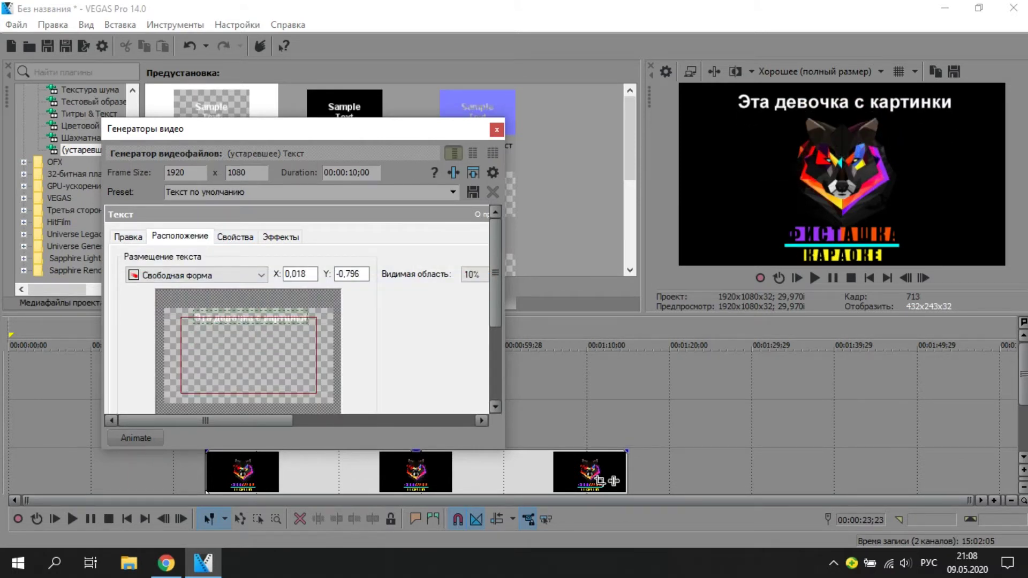
pyautogui.click(235, 236)
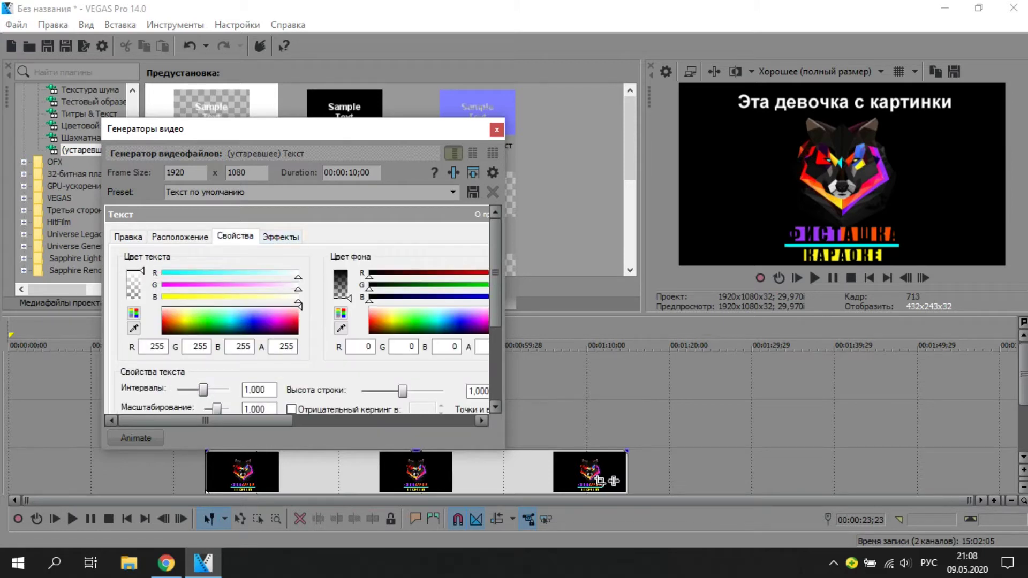
pyautogui.click(229, 316)
pyautogui.moveTo(230, 317); pyautogui.dragTo(230, 310)
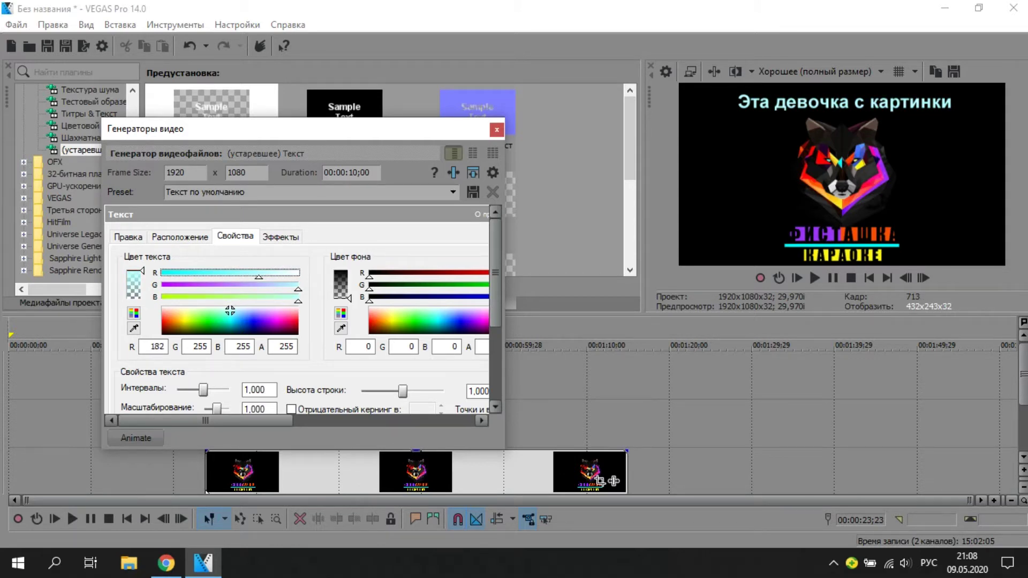
# Step: Give the title a blue outline (RGB 45, 94, 255) and close the text generator
pyautogui.click(280, 236)
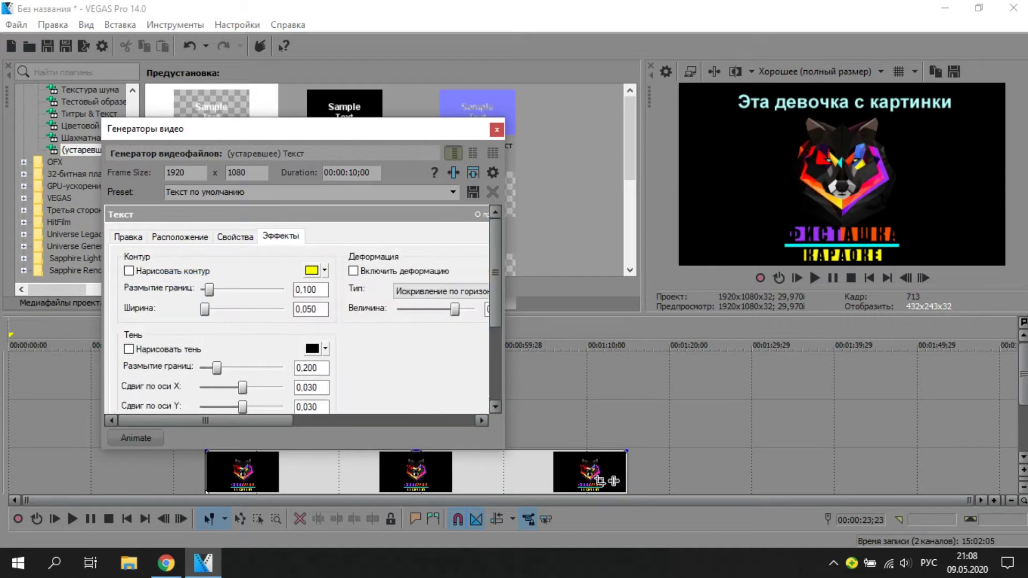
pyautogui.click(128, 271)
pyautogui.click(311, 270)
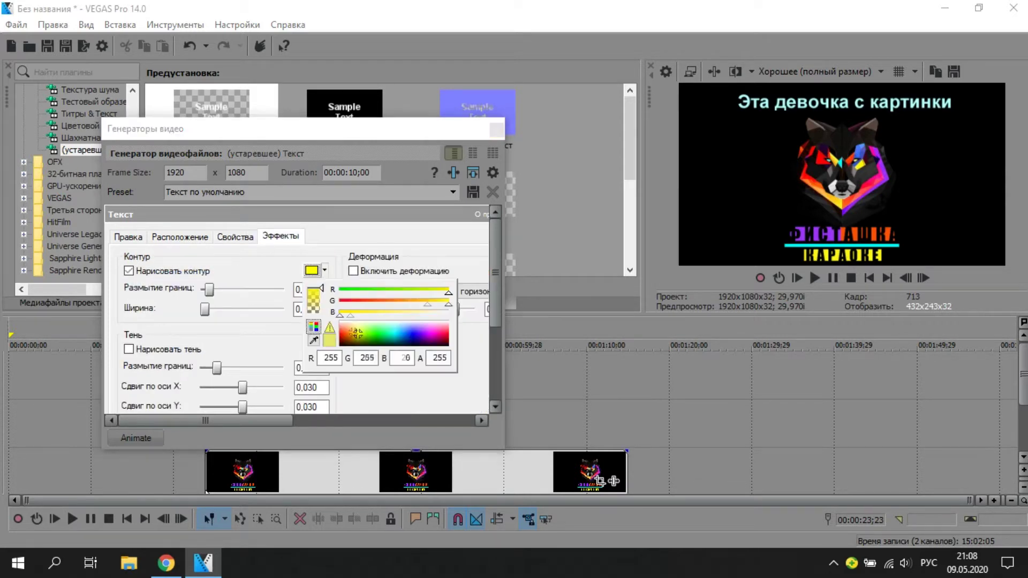
pyautogui.click(408, 332)
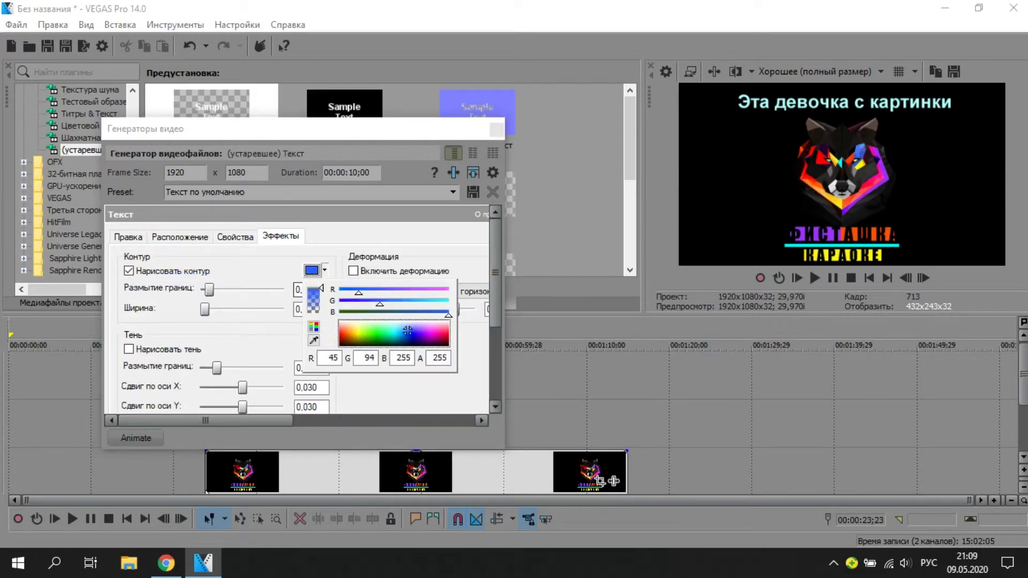
pyautogui.press('Return')
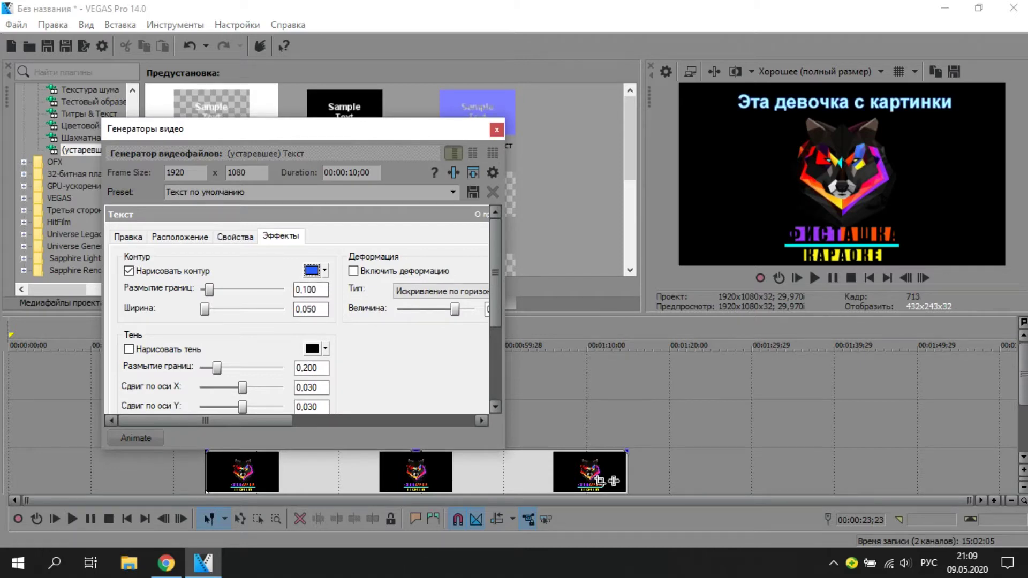
pyautogui.click(496, 130)
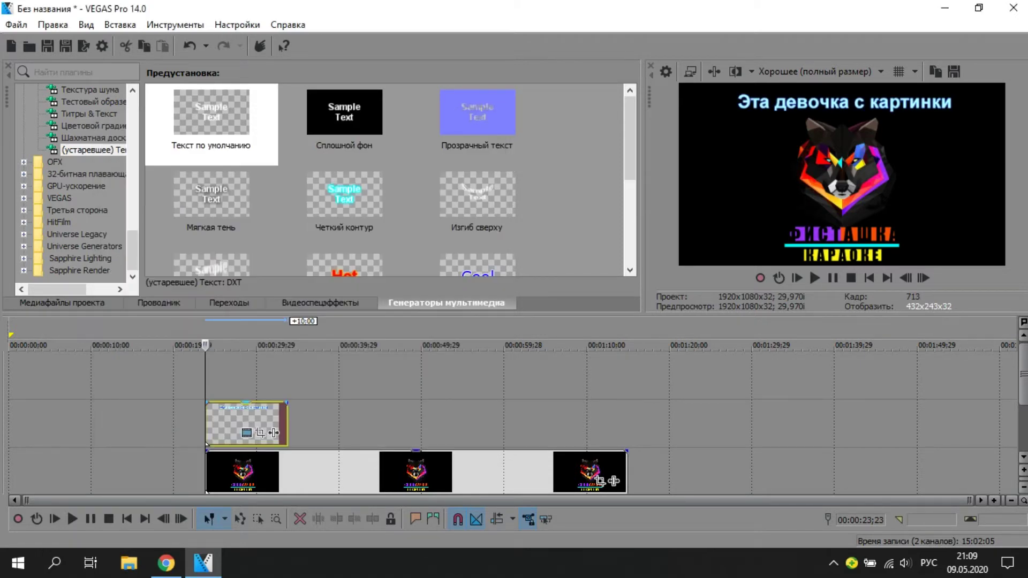
# Step: Duplicate the title event onto the track above as a new copy of the source media
pyautogui.click(227, 423)
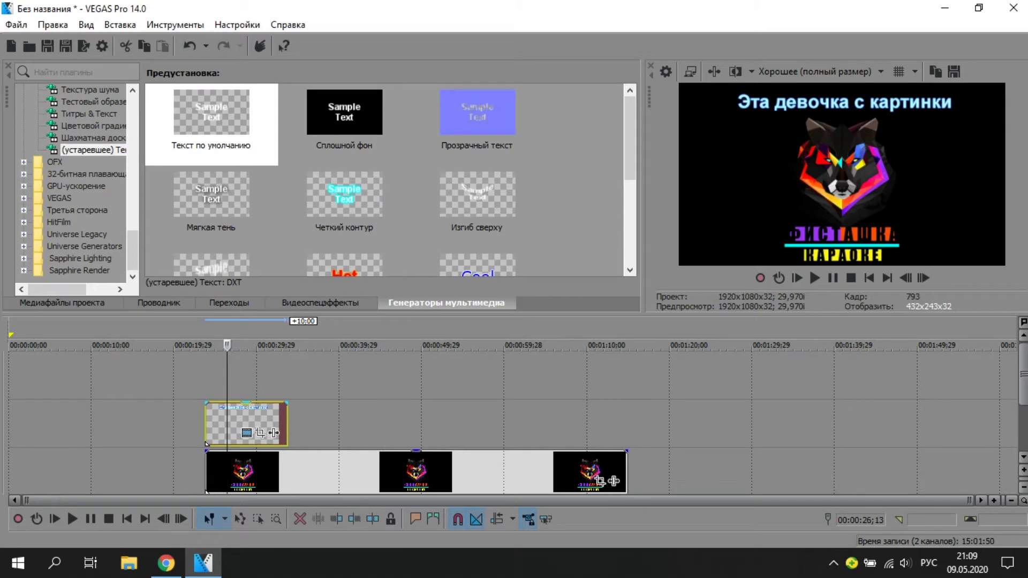
pyautogui.hotkey('ctrl', 'v')
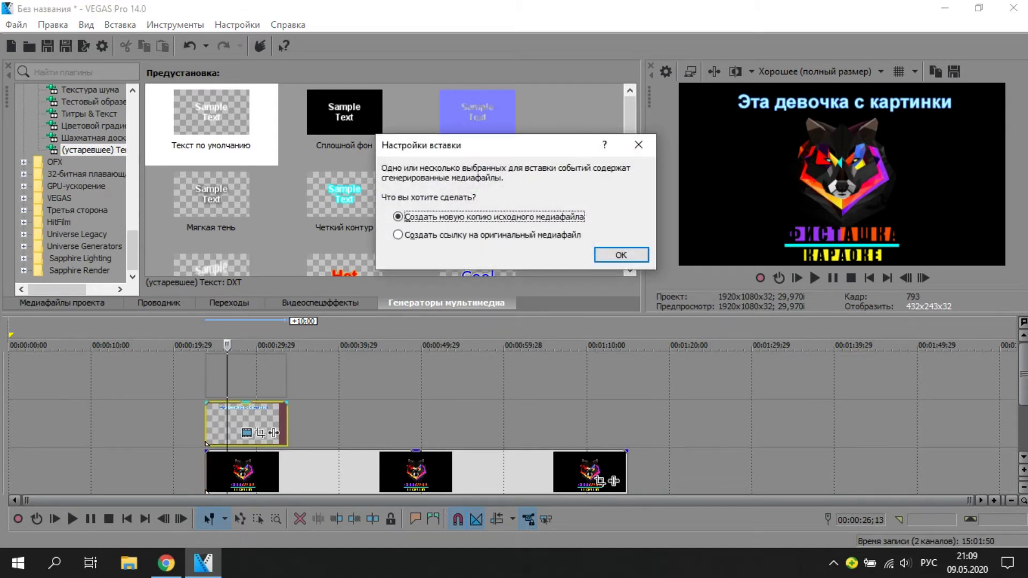
pyautogui.press('Return')
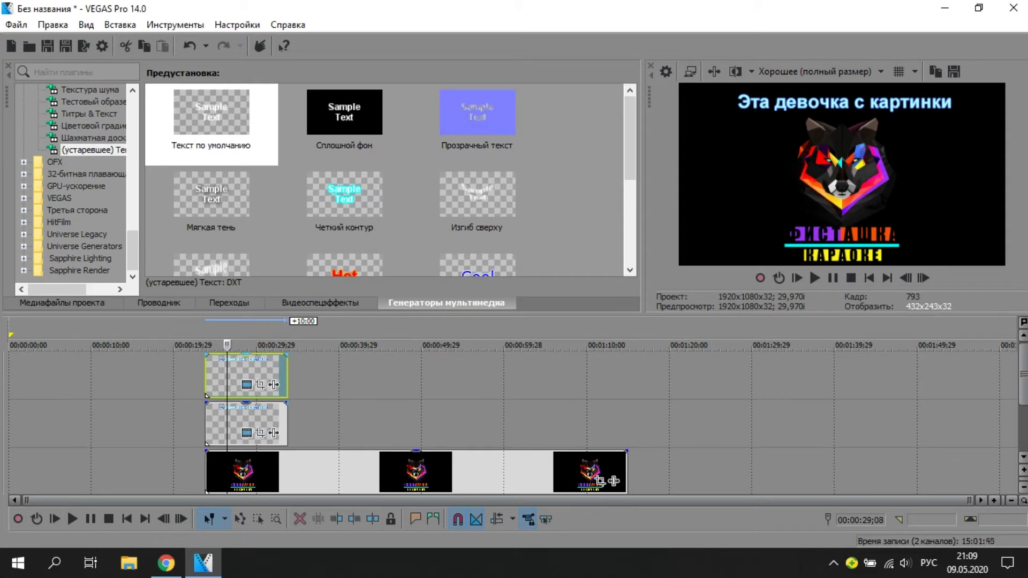
# Step: Open the duplicated title's text settings and change its text colour to magenta (RGB 201, 0, 133)
pyautogui.click(247, 384)
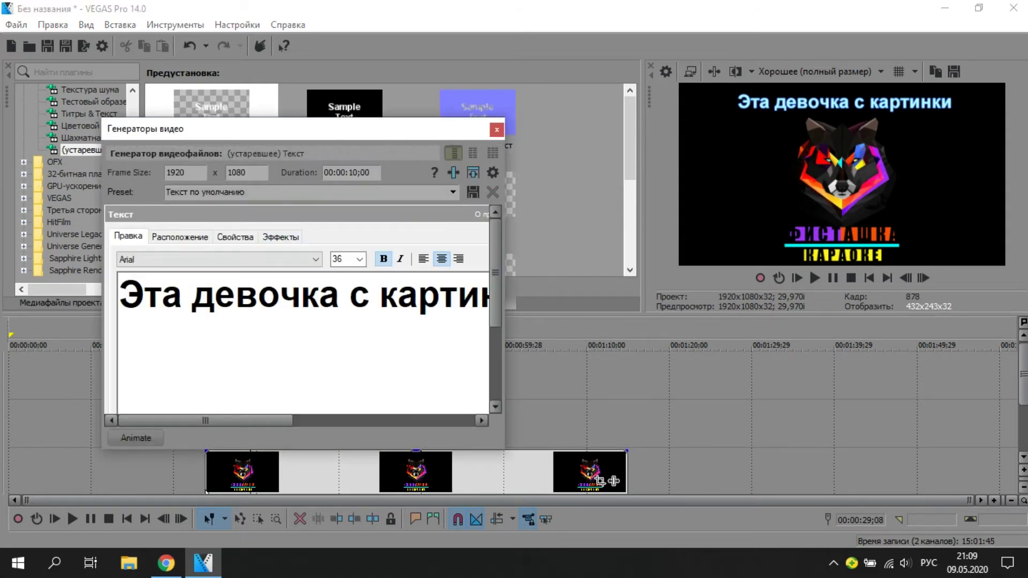
pyautogui.click(180, 237)
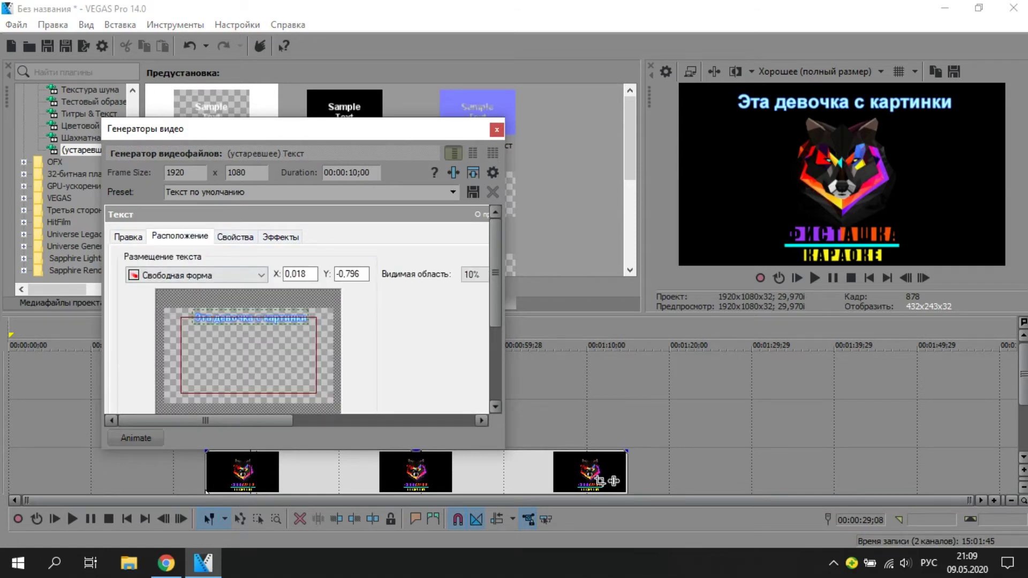
pyautogui.click(235, 237)
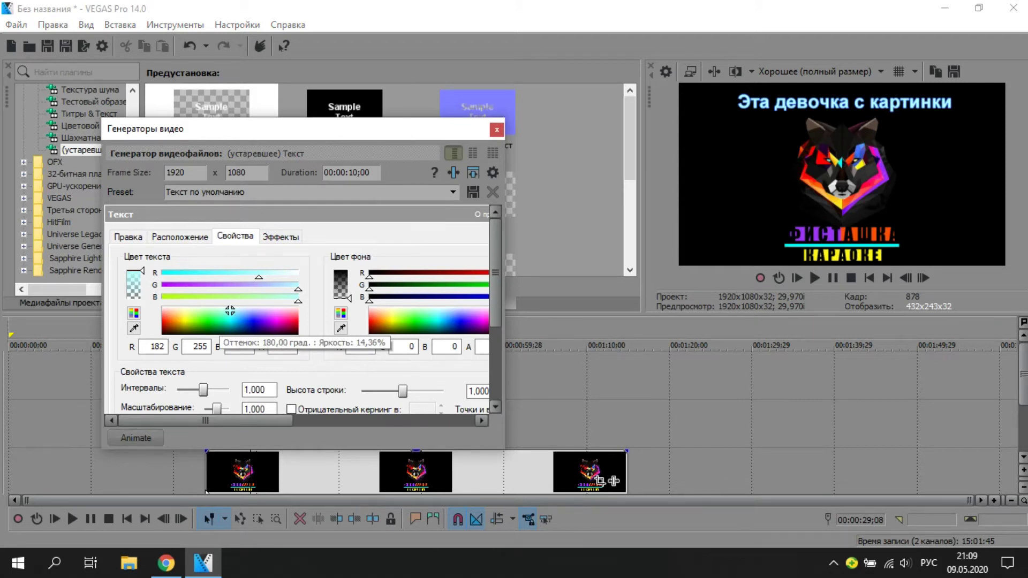
pyautogui.moveTo(229, 310); pyautogui.dragTo(279, 323)
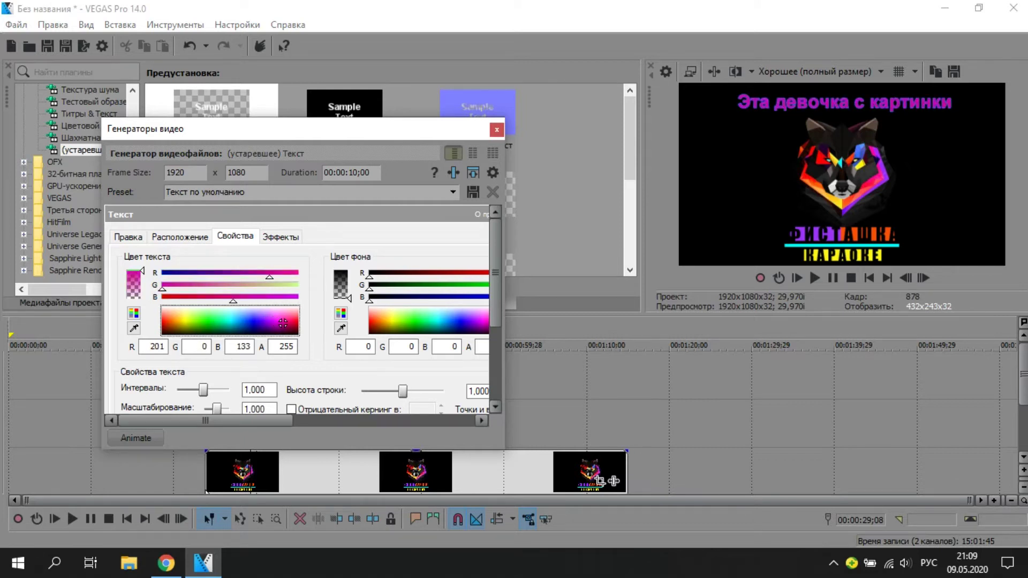
# Step: Change the duplicated title's outline colour to white (RGB 255, 255, 255)
pyautogui.click(280, 237)
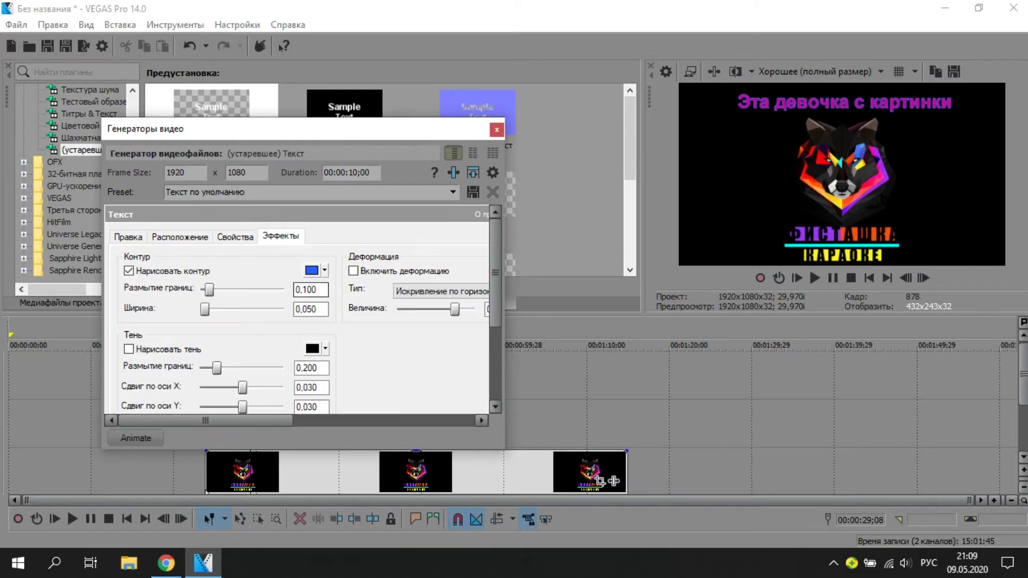
pyautogui.click(313, 270)
pyautogui.moveTo(358, 291); pyautogui.dragTo(449, 292)
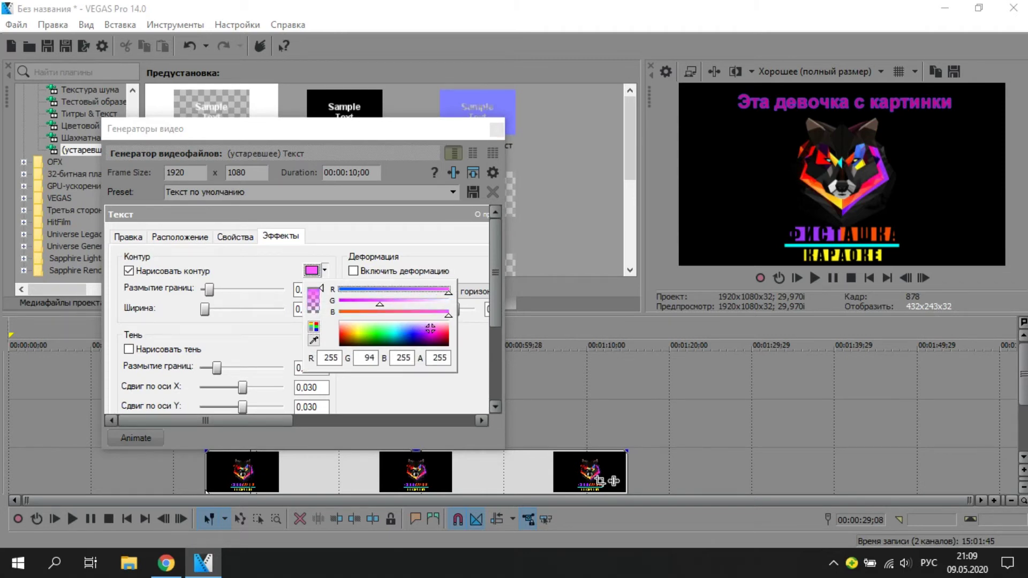
pyautogui.moveTo(371, 337); pyautogui.dragTo(370, 322)
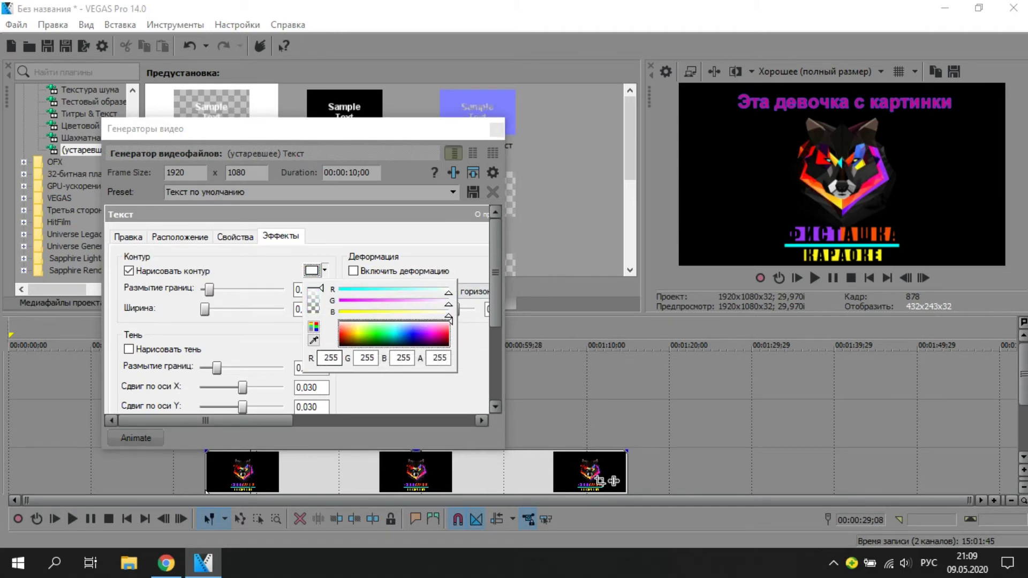
pyautogui.press('Escape')
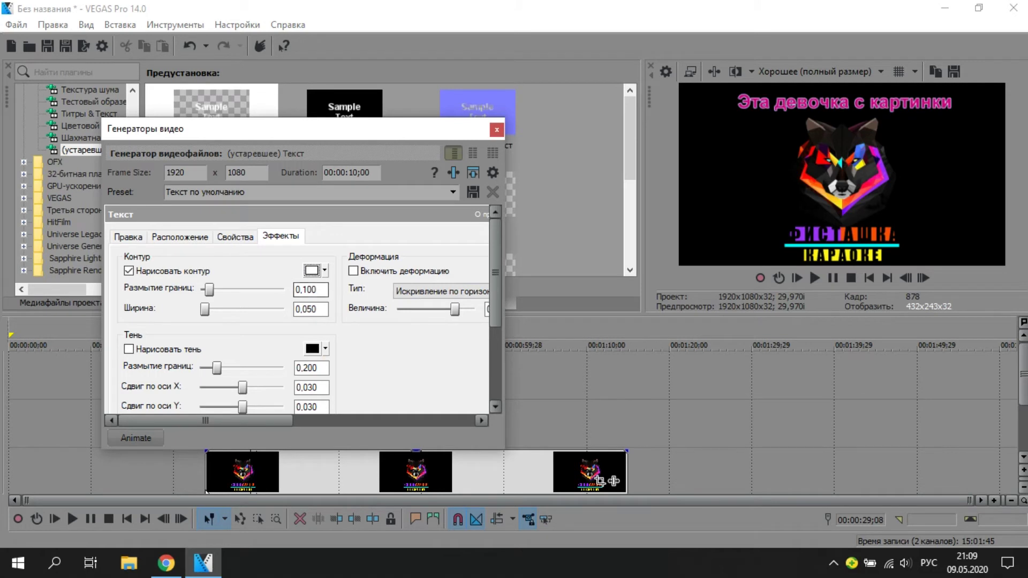
# Step: Darken the duplicated title's text colour to purple (RGB 159, 0, 127) and close its text settings
pyautogui.click(234, 237)
pyautogui.moveTo(285, 323); pyautogui.dragTo(280, 326)
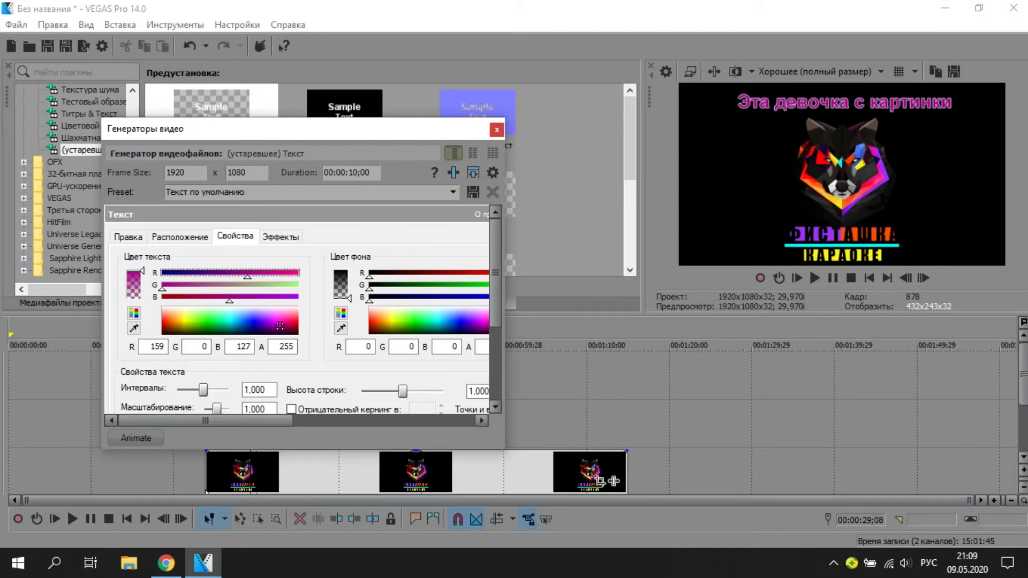
pyautogui.press('Escape')
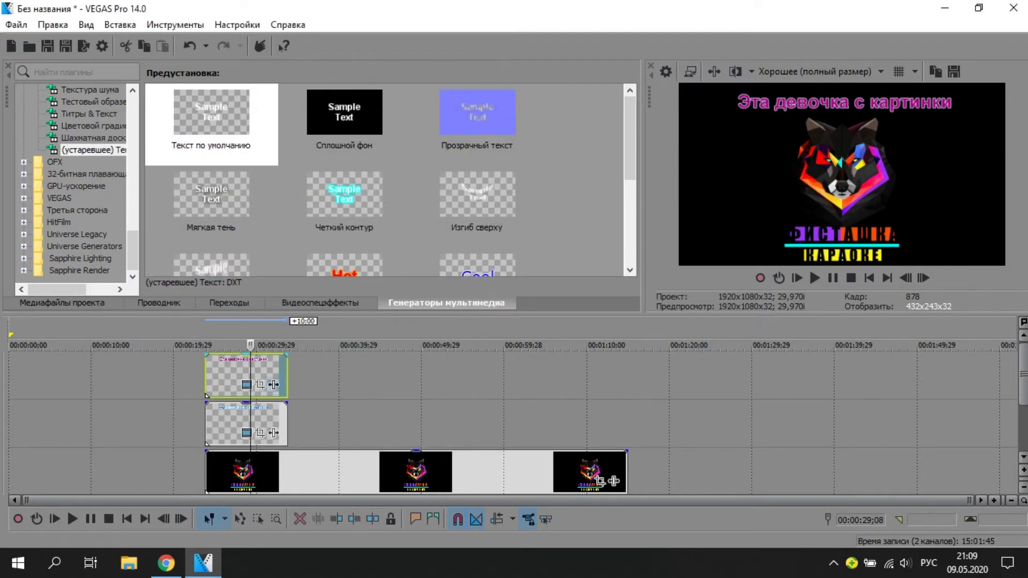
# Step: Enable the mask in the upper title's Pan/Crop settings and draw a rectangular mask around the whole lyric line
pyautogui.click(274, 384)
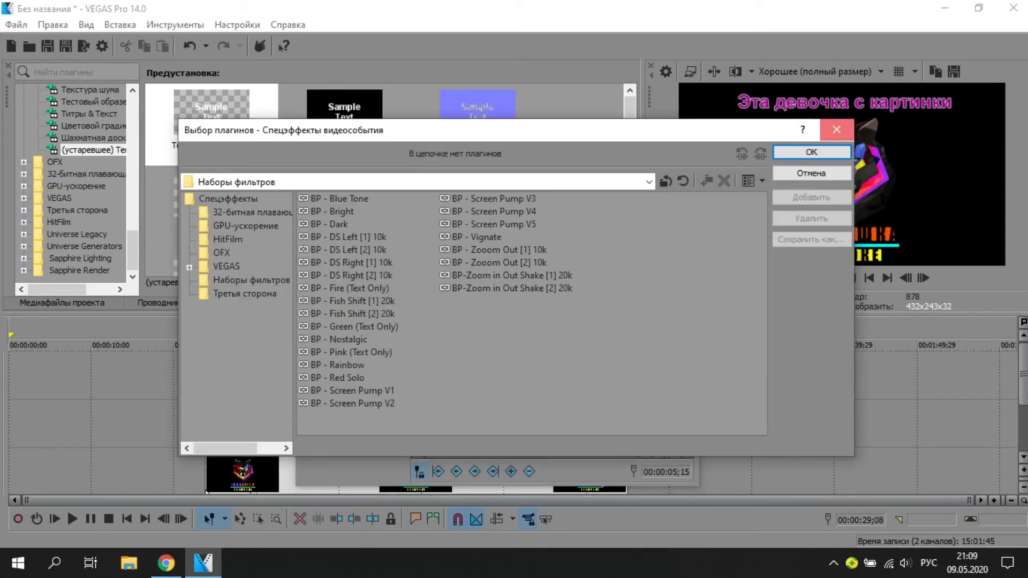
pyautogui.click(836, 130)
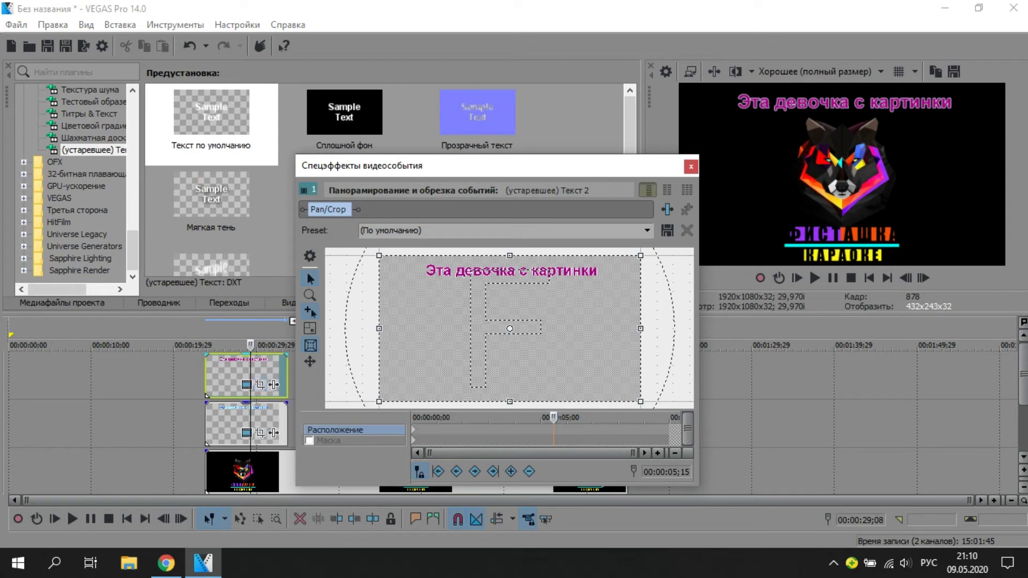
pyautogui.click(309, 440)
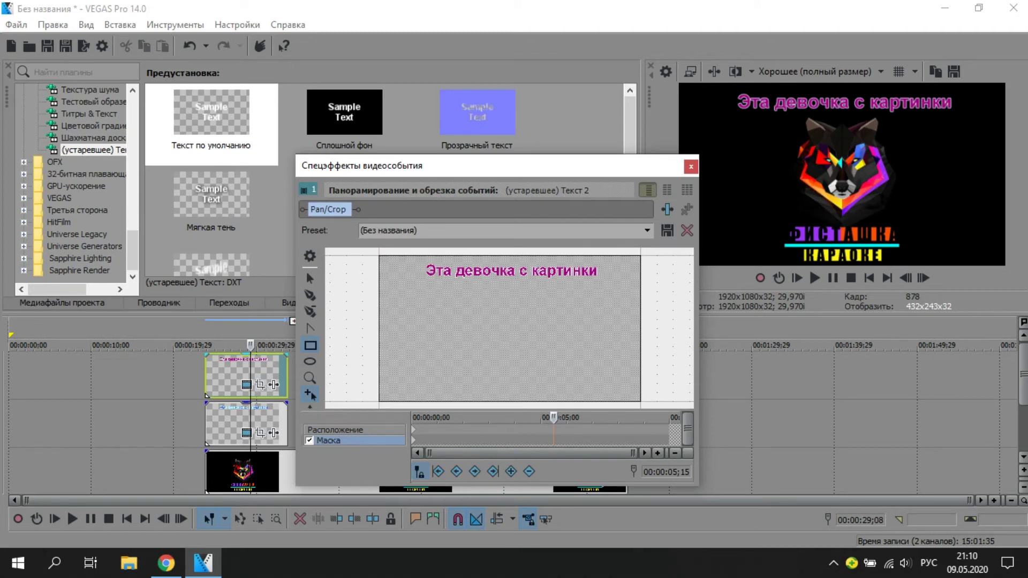
pyautogui.moveTo(416, 262); pyautogui.dragTo(604, 281)
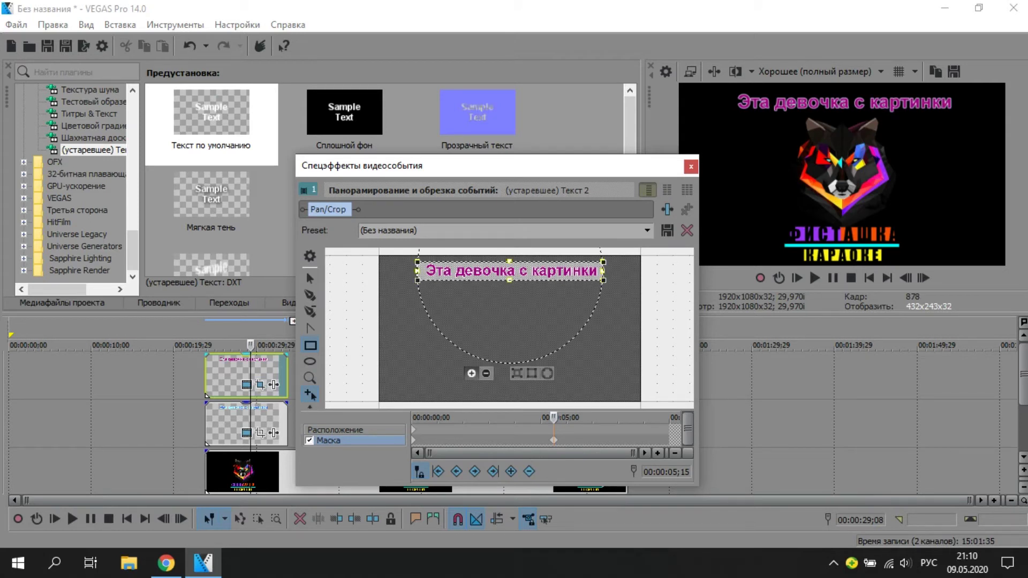
# Step: Keyframe the mask to slide from left of the text at the event's start to full coverage at 00:00:09;25, and preview it
pyautogui.press('Home')
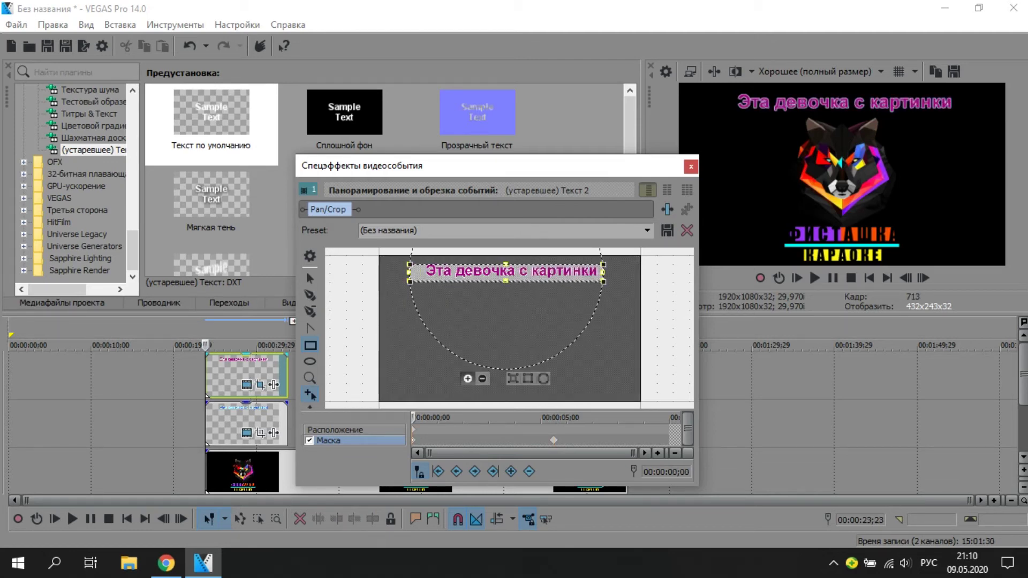
pyautogui.moveTo(506, 272); pyautogui.dragTo(374, 273)
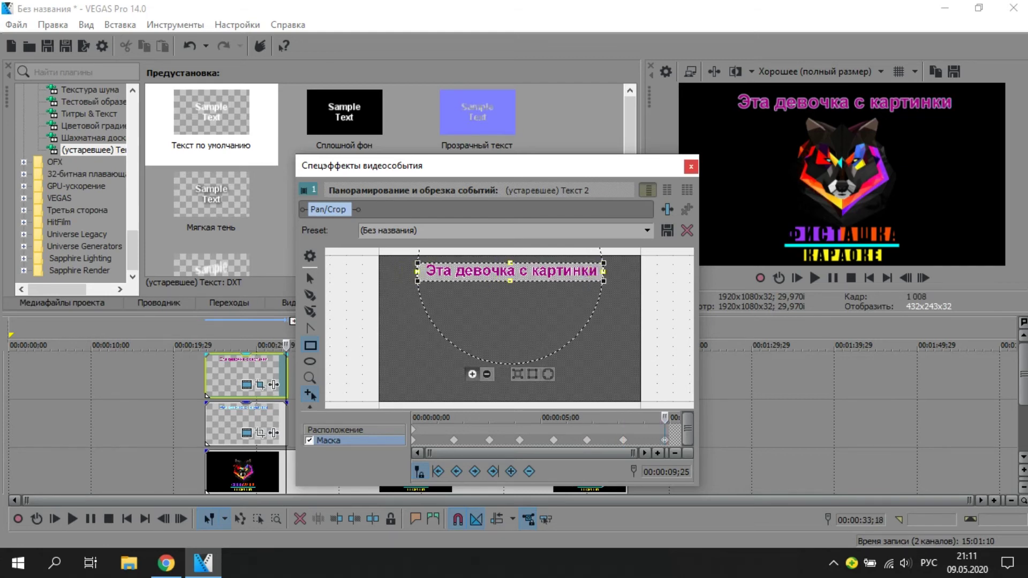
pyautogui.click(691, 167)
pyautogui.click(206, 375)
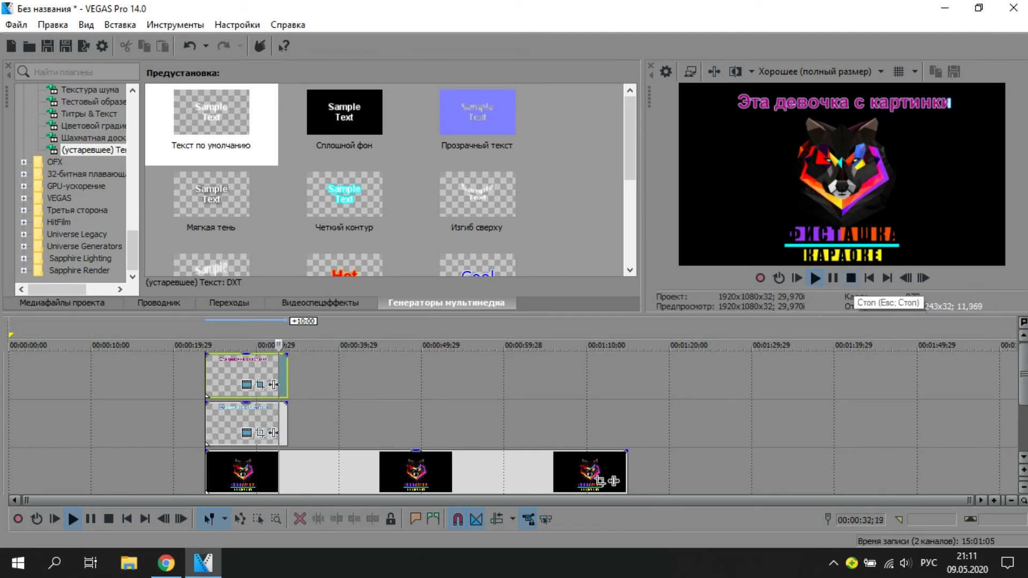
pyautogui.click(851, 278)
# Step: Review the upper title's mask keyframes and shift the mask slightly right at 00:00:04;27 to cover the first letters of "картинки"
pyautogui.click(260, 384)
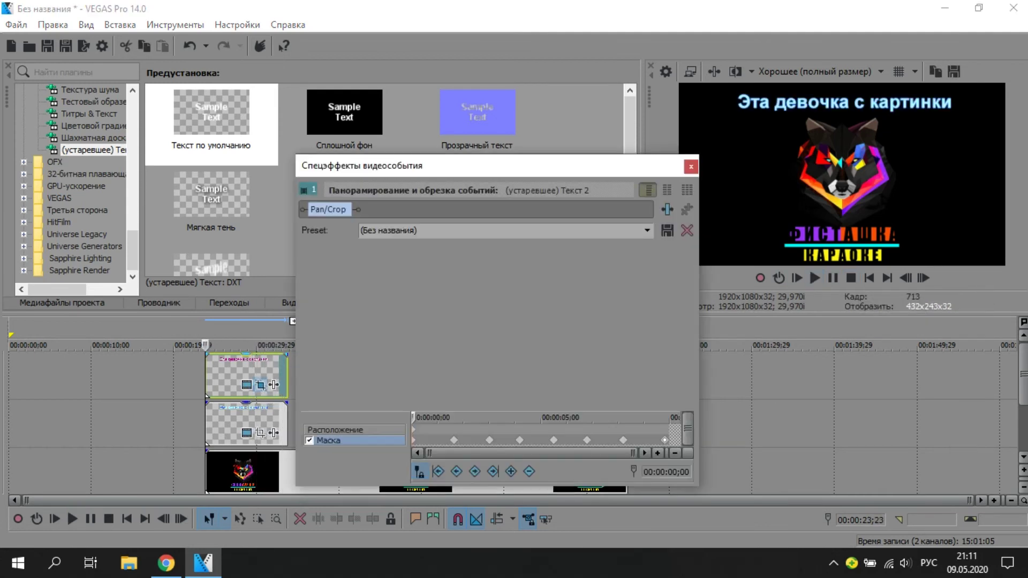
pyautogui.click(587, 440)
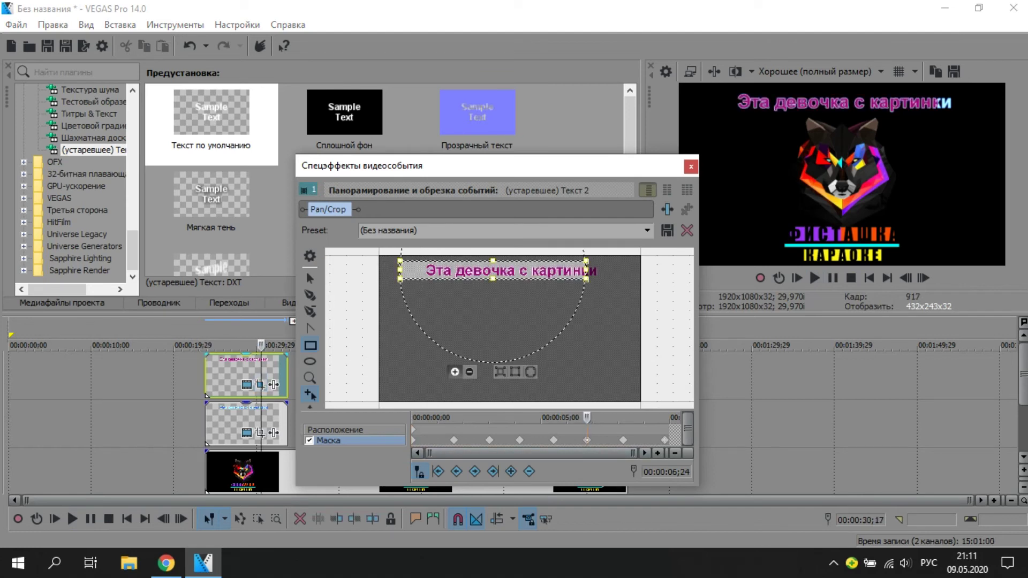
pyautogui.click(554, 440)
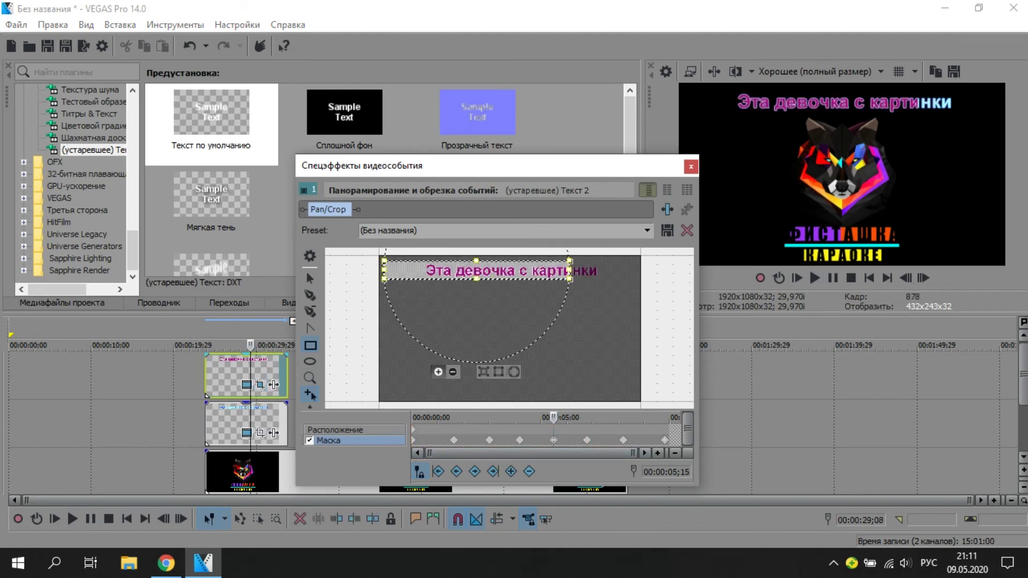
pyautogui.click(519, 440)
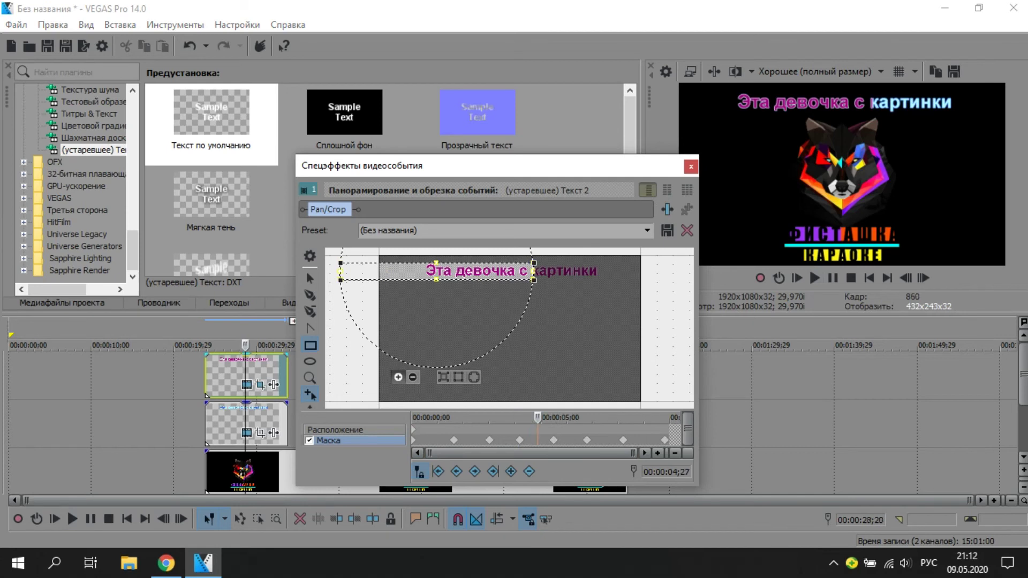
pyautogui.moveTo(514, 271); pyautogui.dragTo(528, 273)
pyautogui.hotkey('alt', 'F4')
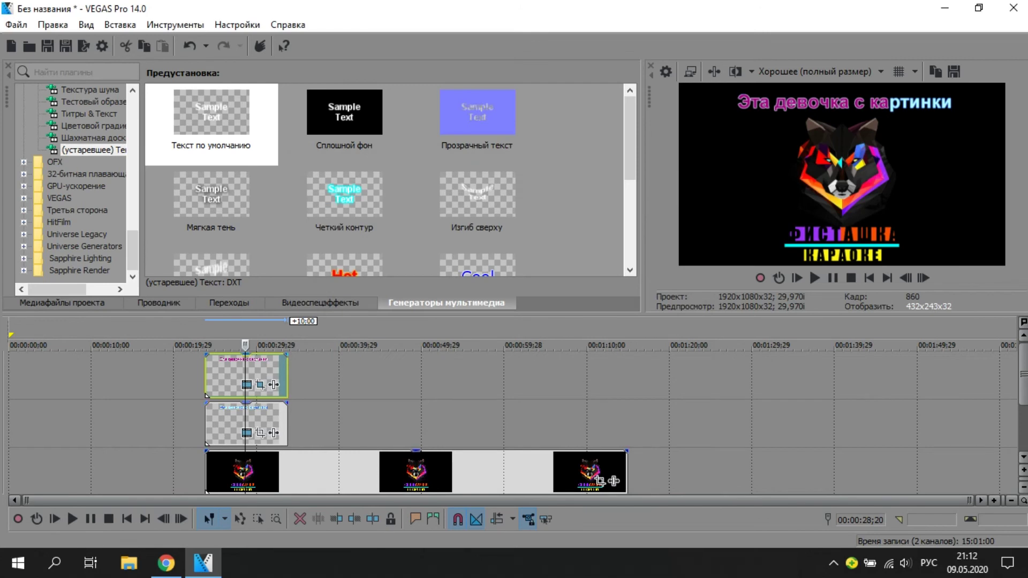
# Step: Play the karaoke line from the event's start and trim the logo event to end level with the two titles
pyautogui.click(205, 345)
pyautogui.press('space')
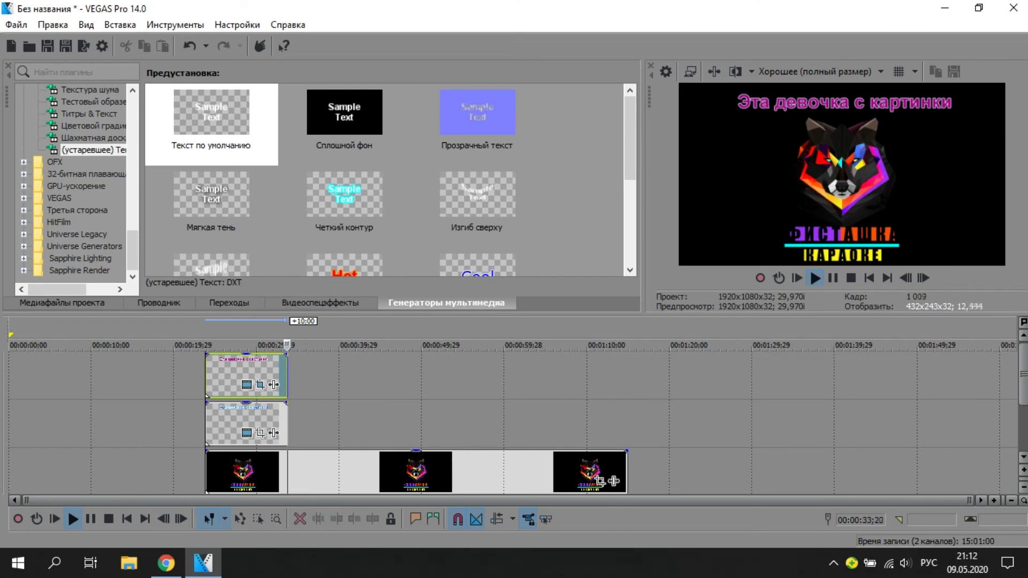
pyautogui.moveTo(626, 471); pyautogui.dragTo(288, 471)
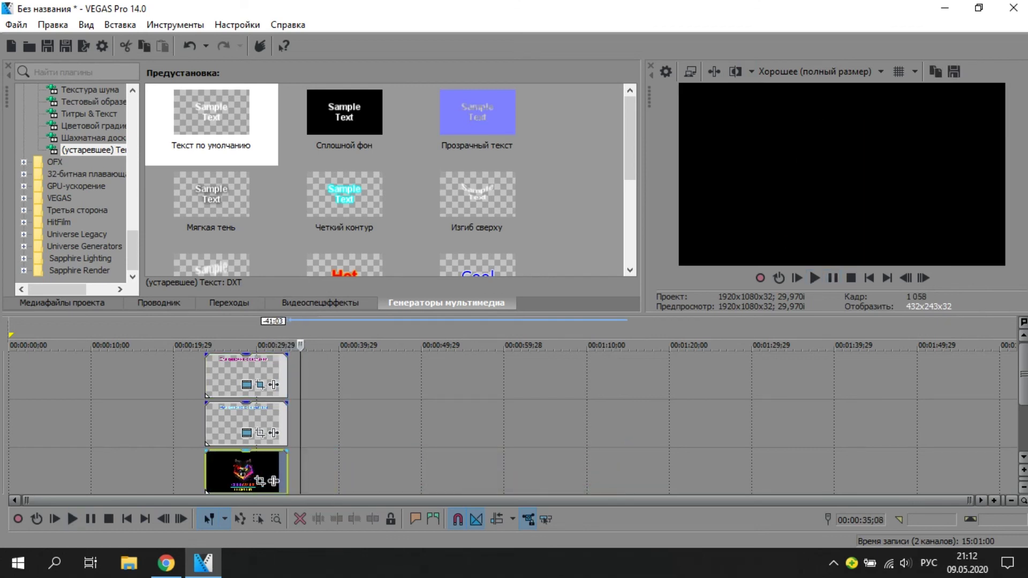